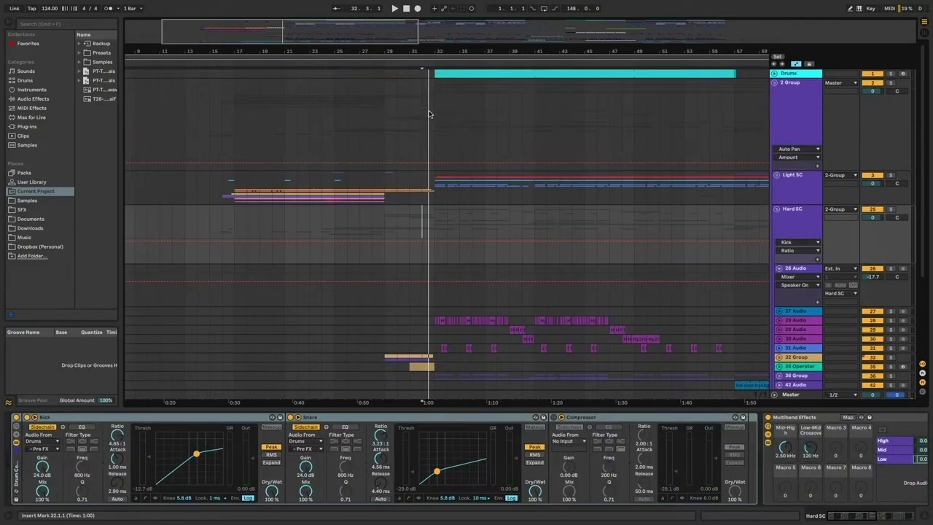
- Start playback of the arrangement to hear the drum sidechain compressor group
key("space")
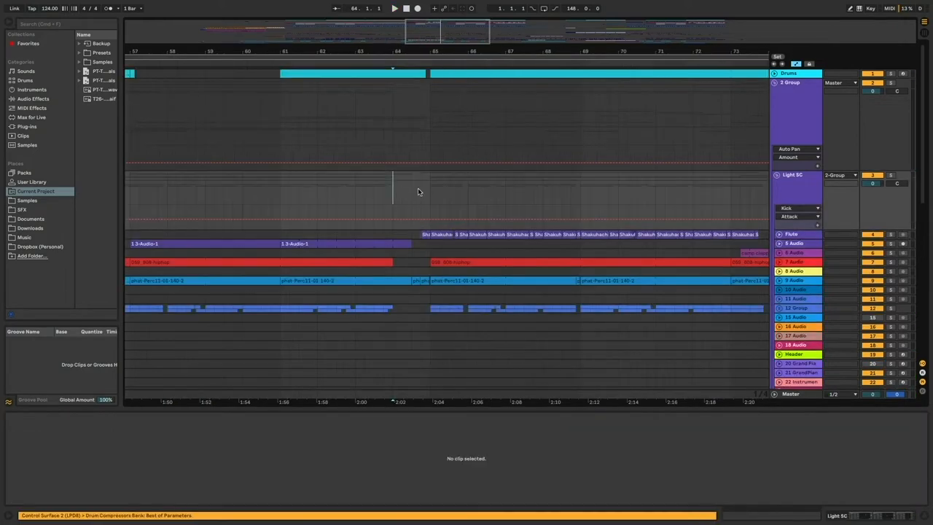
- Play from bar 64 and unfold the Flute track to show its lanes and devices
key("space")
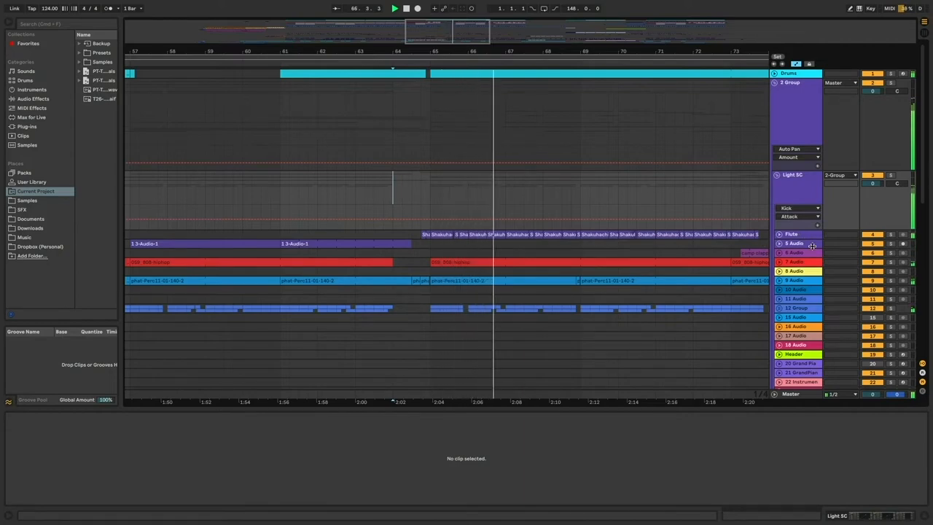
double_click(802, 234)
left_click(446, 174)
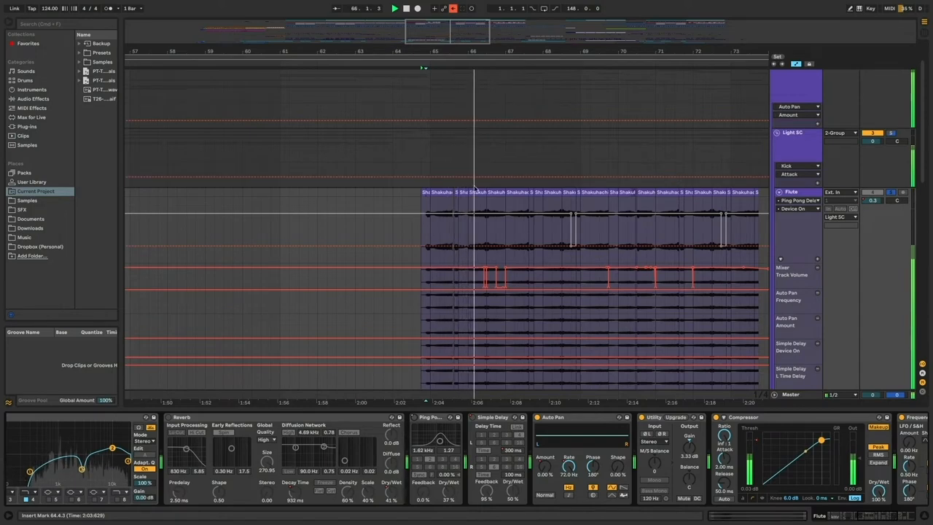
- Reveal the flute clip's source sample Shakuhachi_Bamboo_Flute_10.wav in a widened browser
double_click(445, 194)
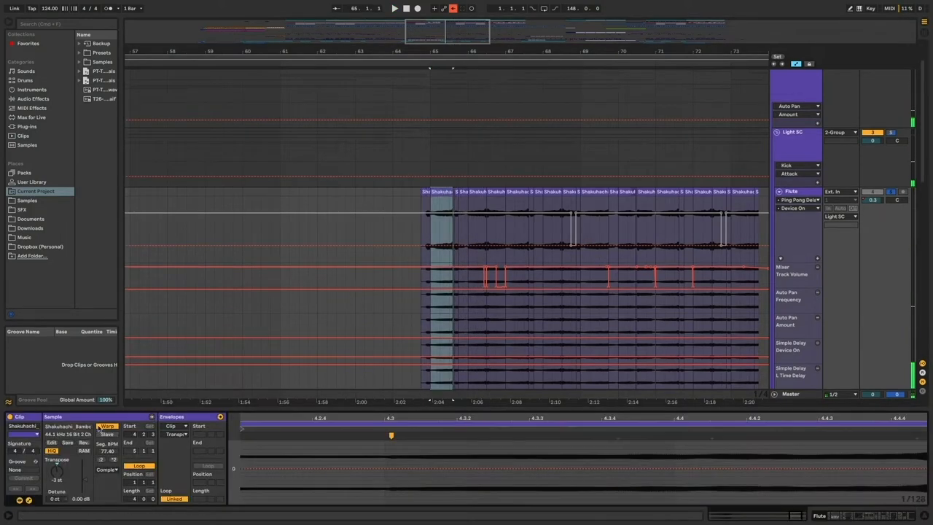
left_click(71, 426)
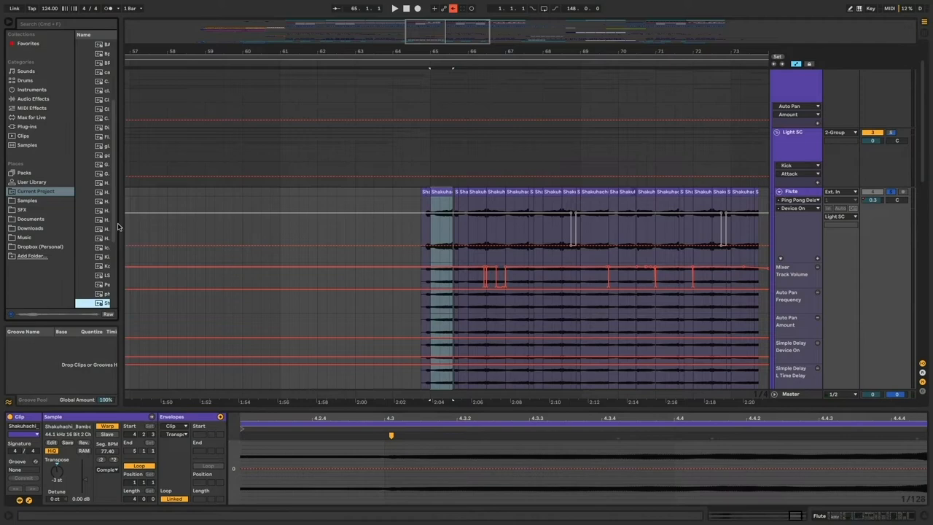
left_click_drag(118, 226, 226, 226)
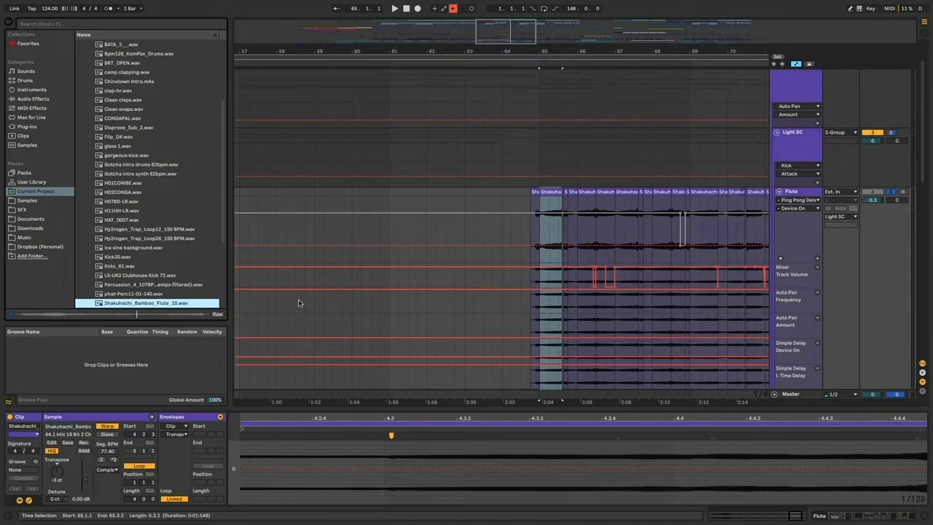
- Zoom in closely on the chopped flute clips around bars 65–67
left_click(529, 232)
scroll(533, 228, "right", 3)
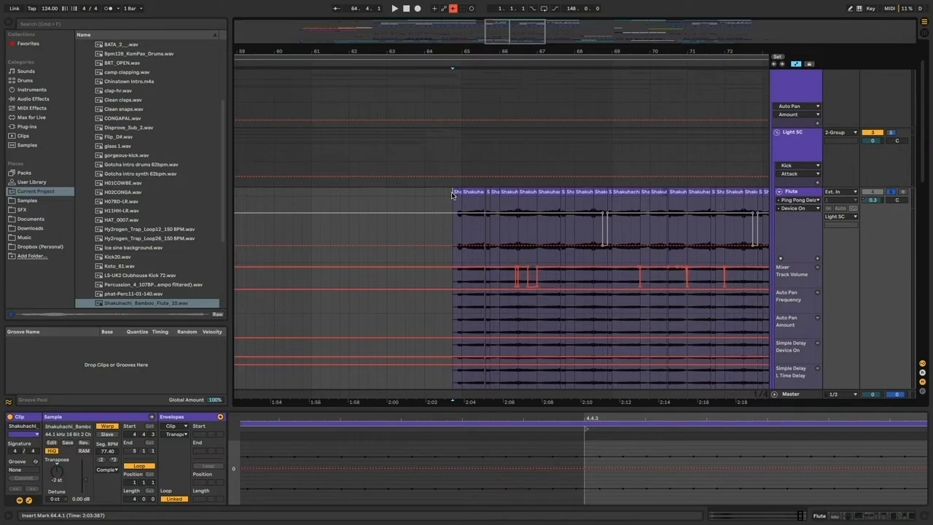
left_click(474, 192)
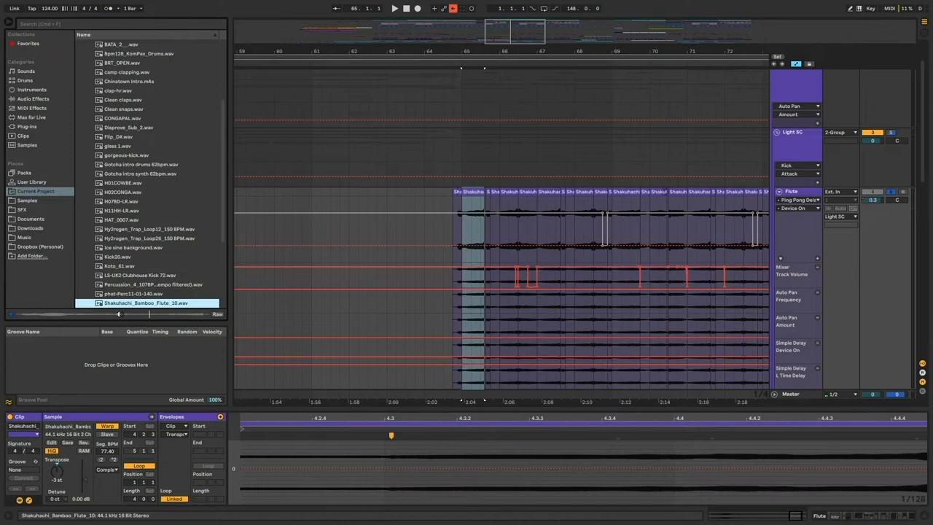
left_click(457, 204)
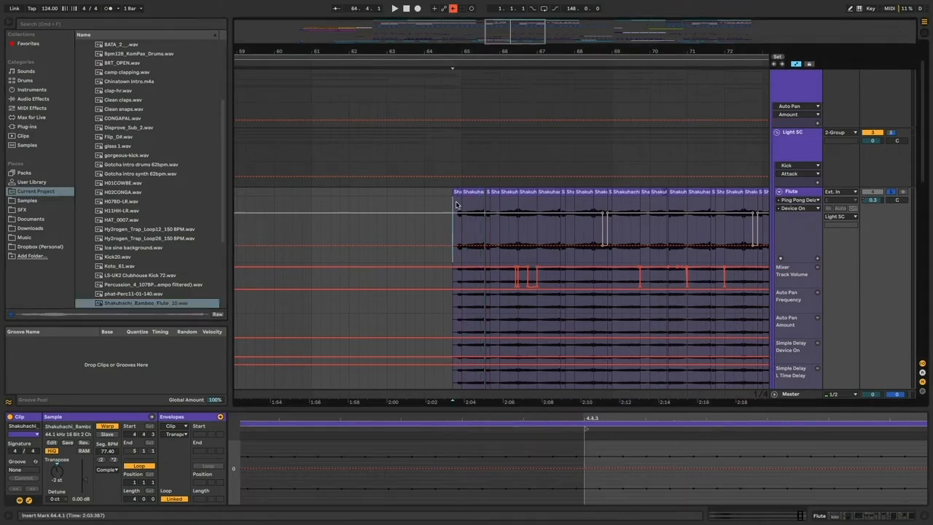
left_click_drag(507, 53, 507, 80)
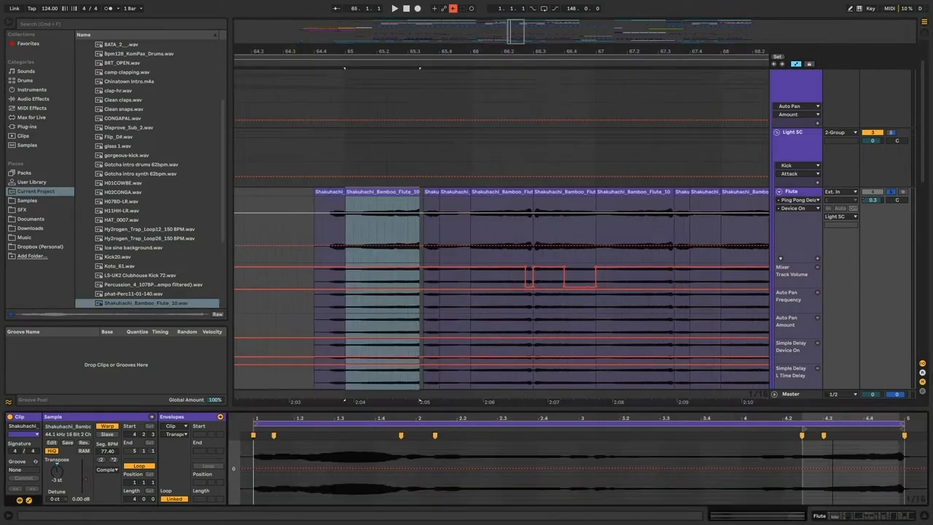
left_click_drag(597, 418, 597, 437)
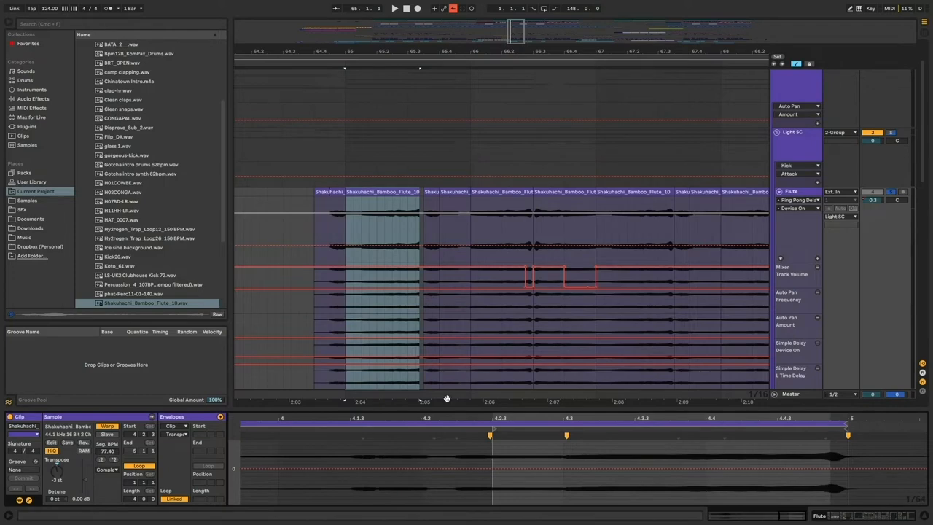
left_click_drag(496, 52, 495, 80)
- Play the flute passage from before the clips and zoom out to see more slices
left_click(466, 193)
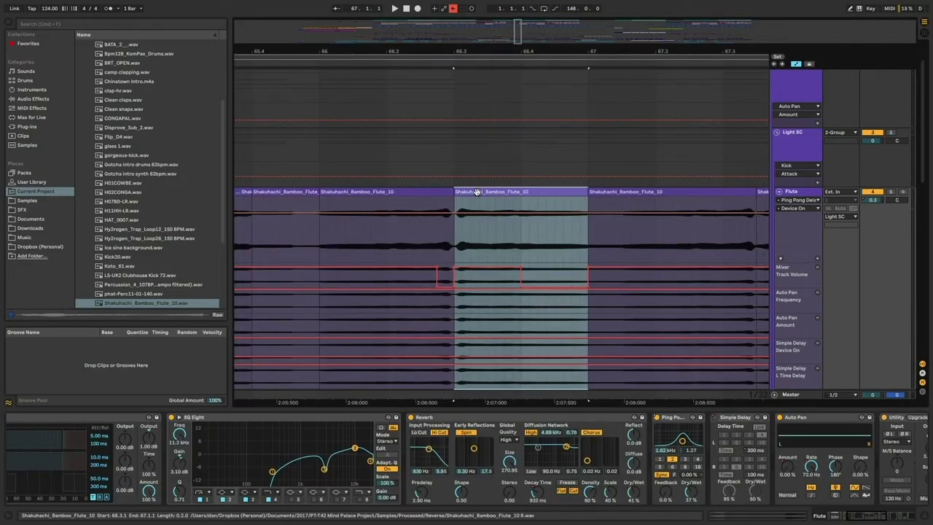
left_click(314, 207)
key("space")
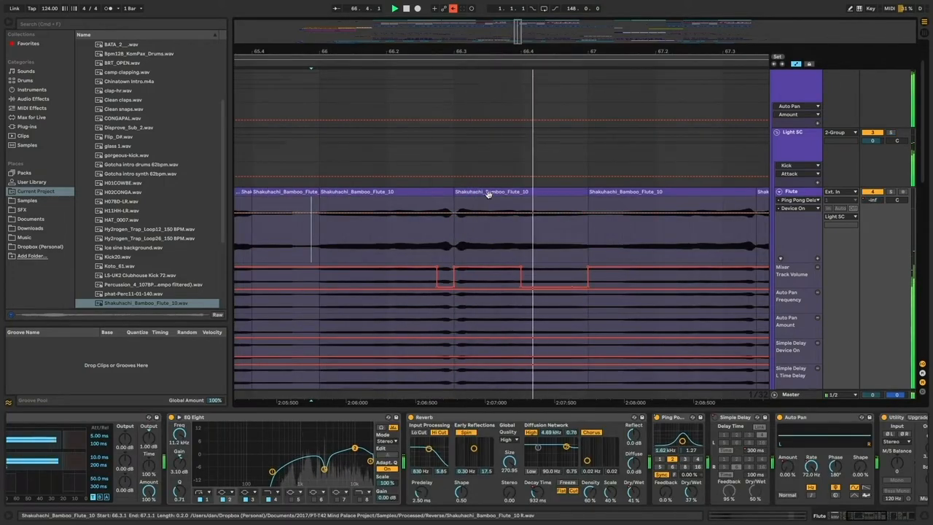
left_click(489, 194)
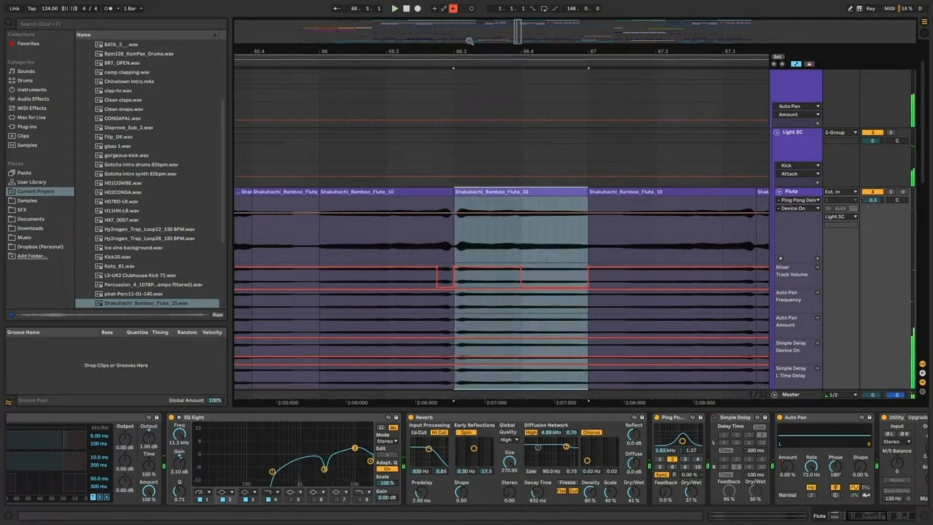
left_click_drag(469, 41, 469, 29)
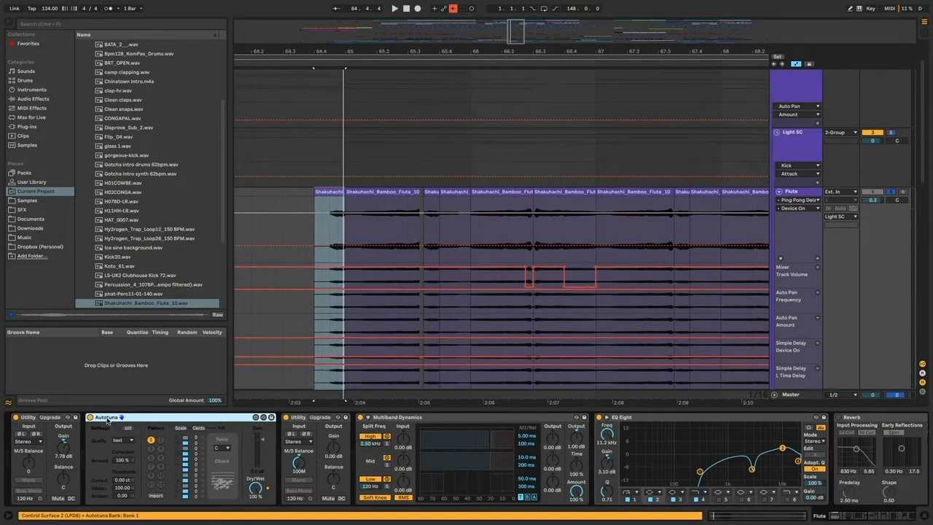
- Audition the passage again, then inspect a flute clip transposed up 7 semitones
key("space")
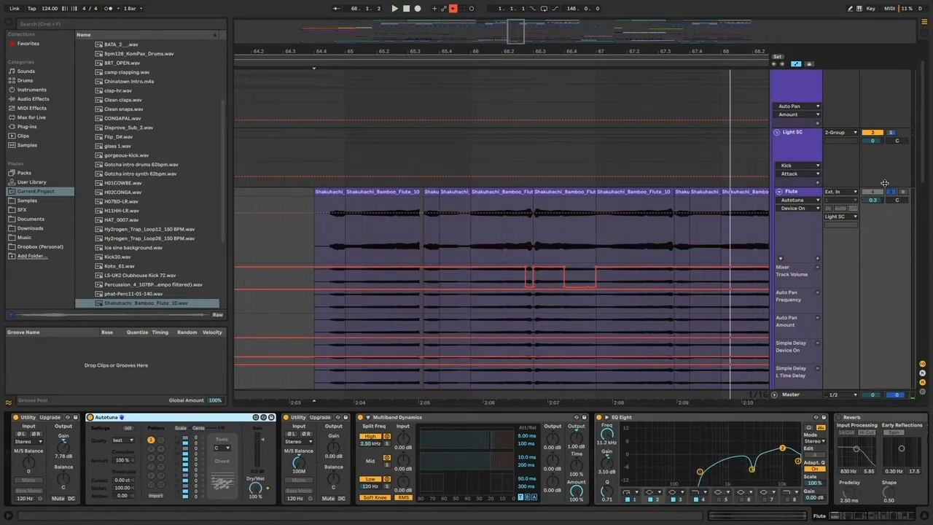
key("space")
left_click(467, 191)
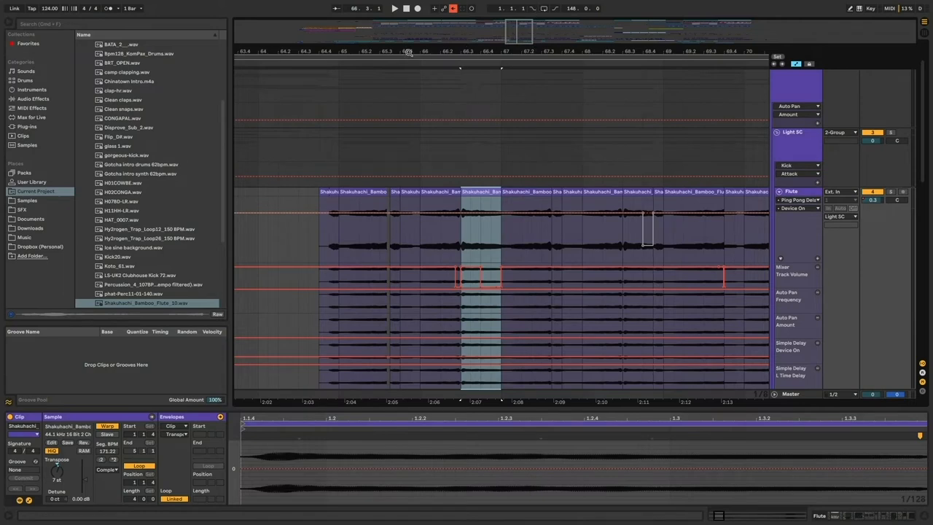
- Solo the Flute track and play its clips from a fresh insert marker
left_click_drag(409, 53, 408, 44)
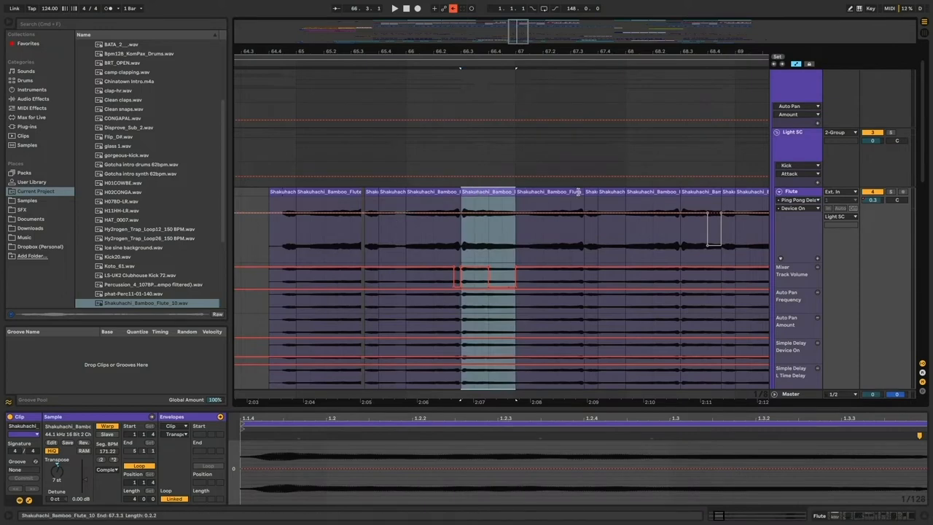
left_click(526, 201)
left_click(520, 201)
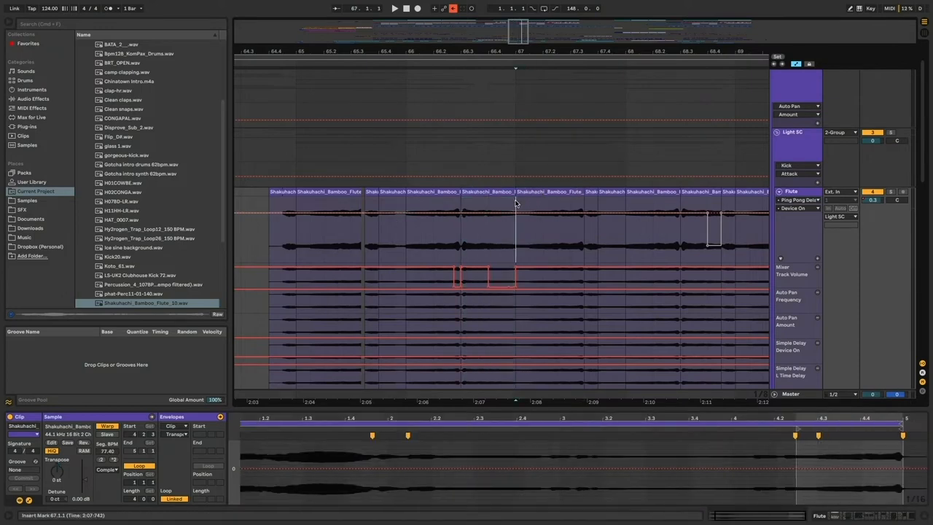
left_click(891, 193)
key("space")
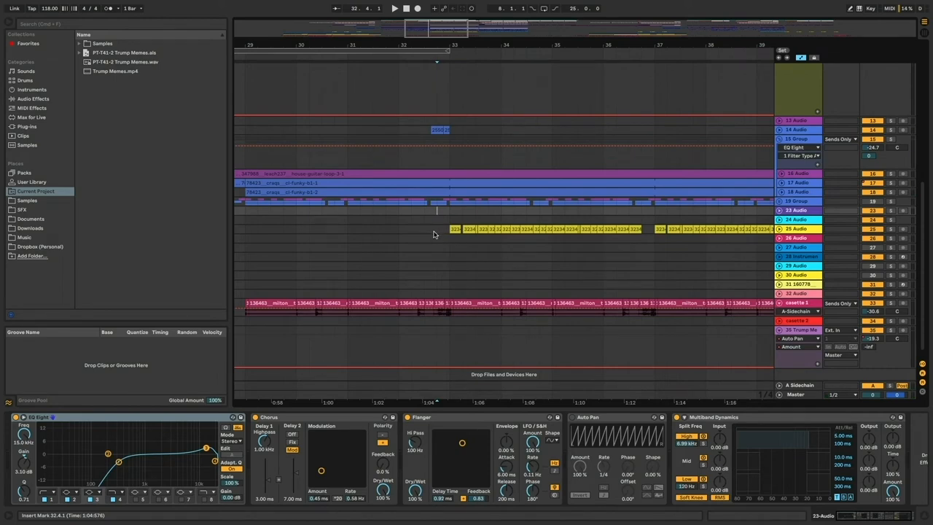
- Solo track 25 and audition its chopped sax clips one by one
key("space")
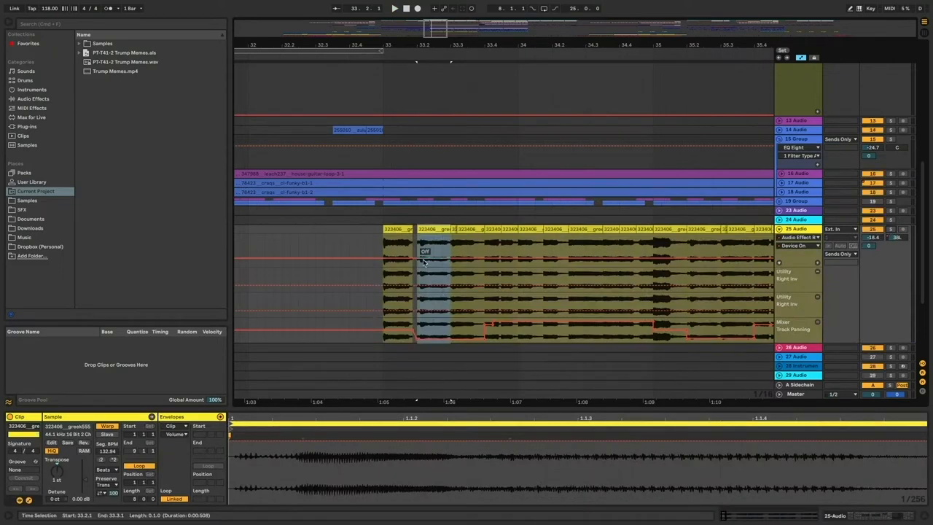
left_click(424, 252)
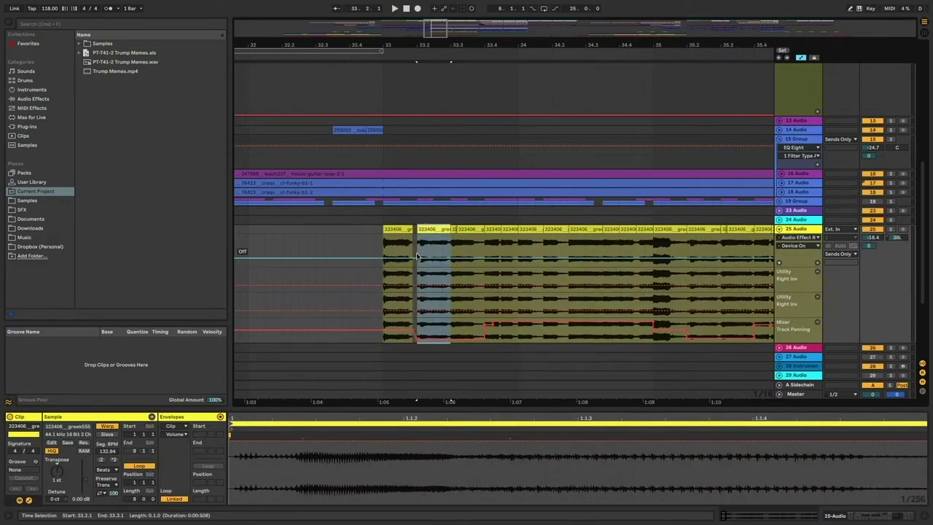
left_click(891, 231)
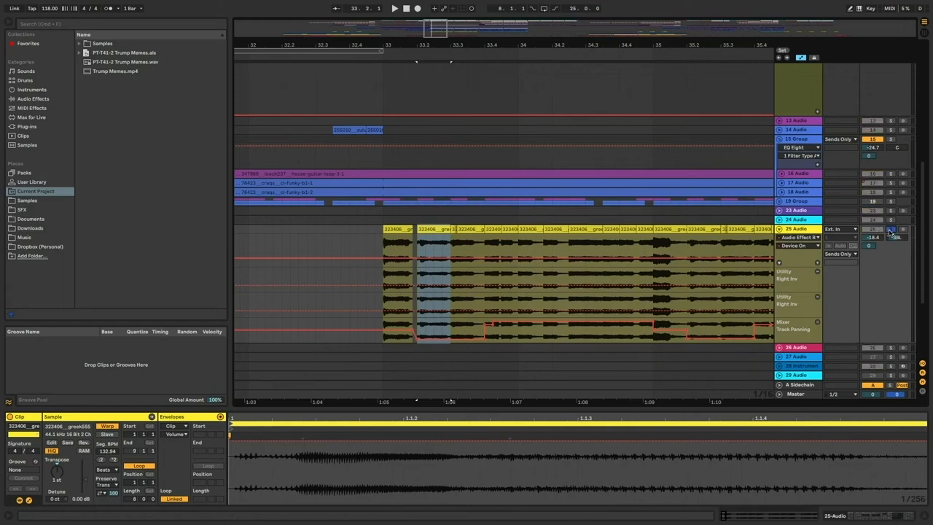
left_click(394, 250)
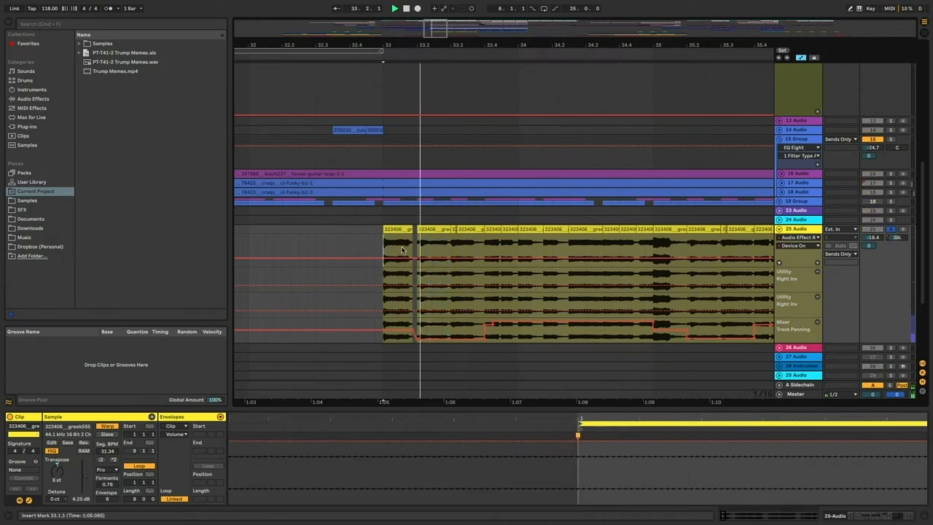
left_click(418, 250)
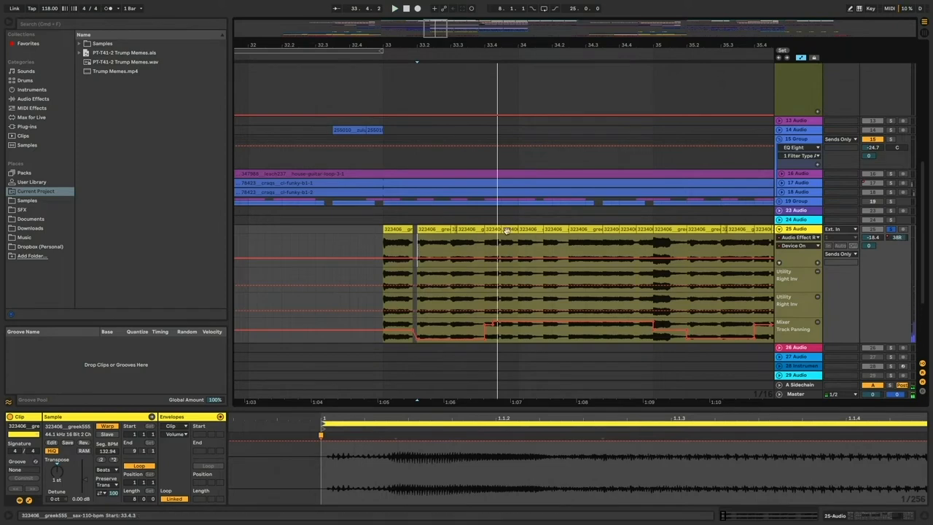
left_click(398, 247)
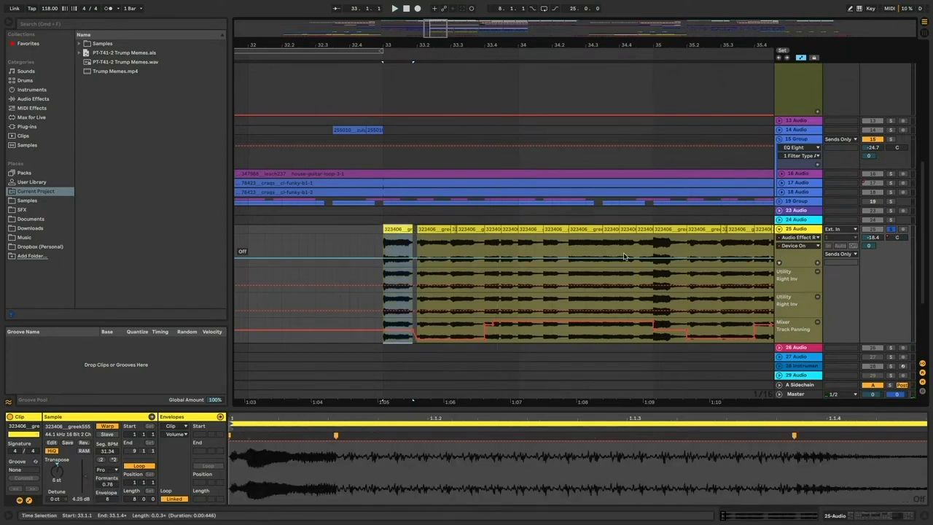
- Reveal the greek555 sax source sample in the browser and play the arrangement
left_click(85, 435)
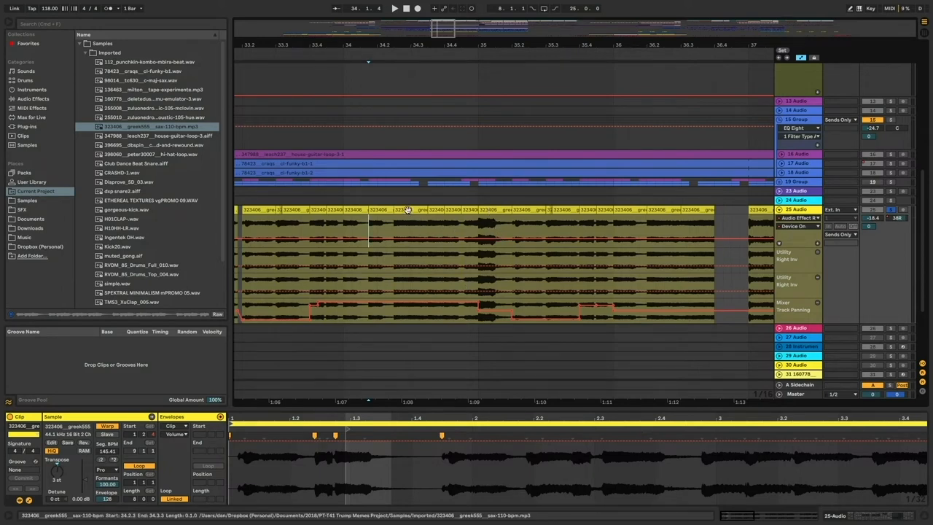
key("space")
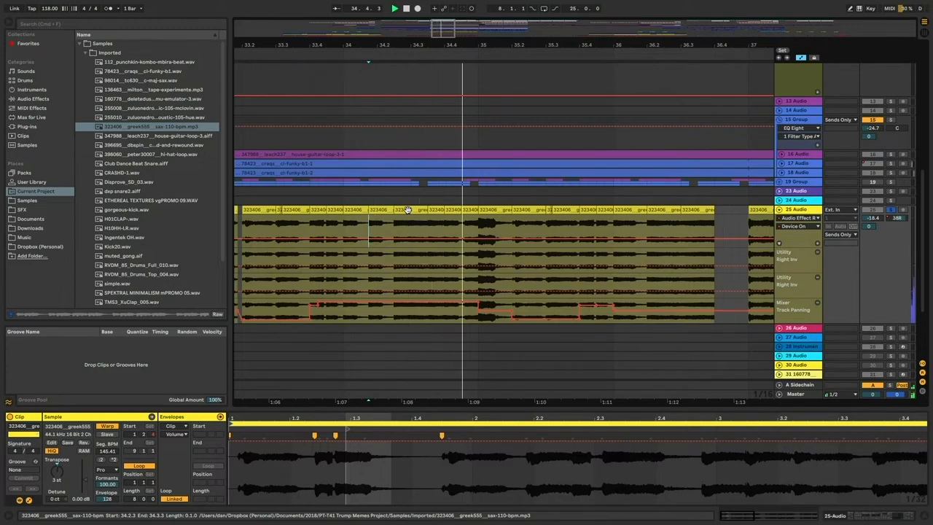
scroll(406, 211, "up", 2)
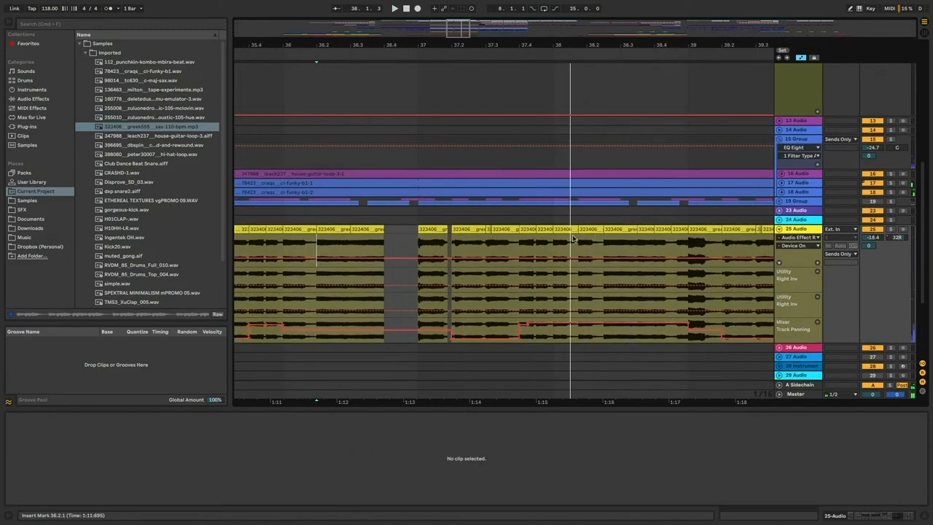
- Play the later run of sax clips on track 25 from around bar 37
left_click(526, 231)
left_click(427, 269)
left_click(530, 231)
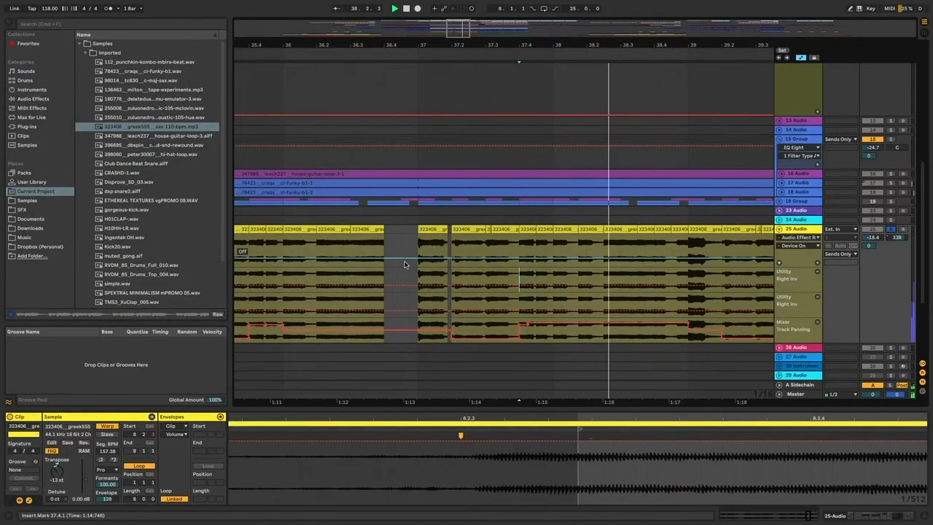
left_click(509, 247)
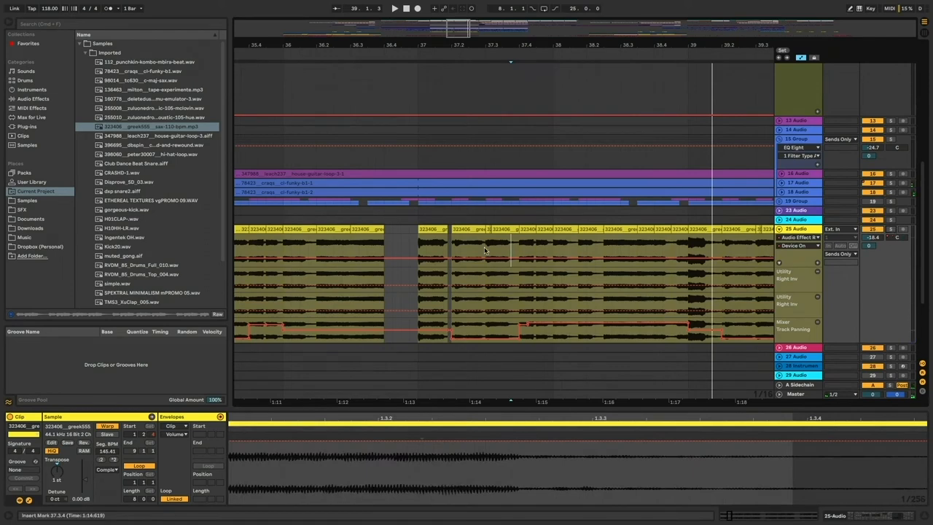
key("space")
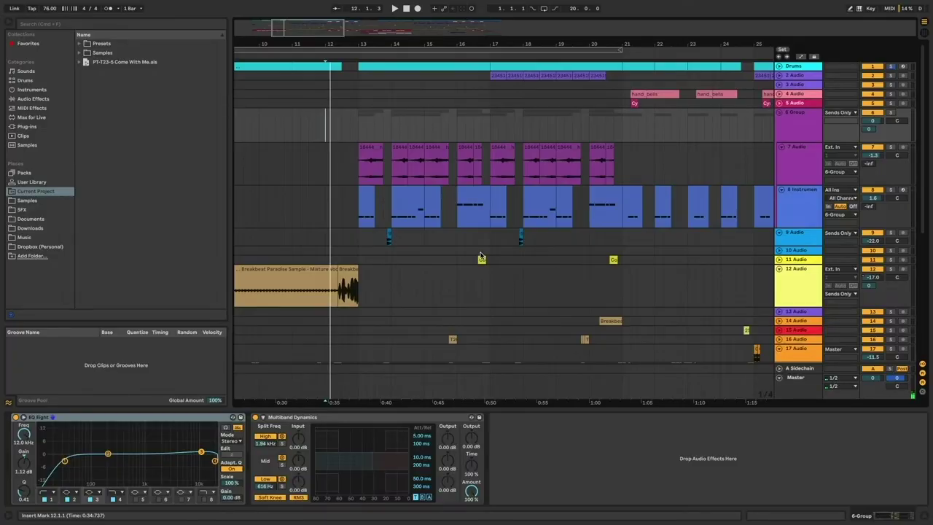
- Start playing the Come With Me arrangement around bar 12
key("space")
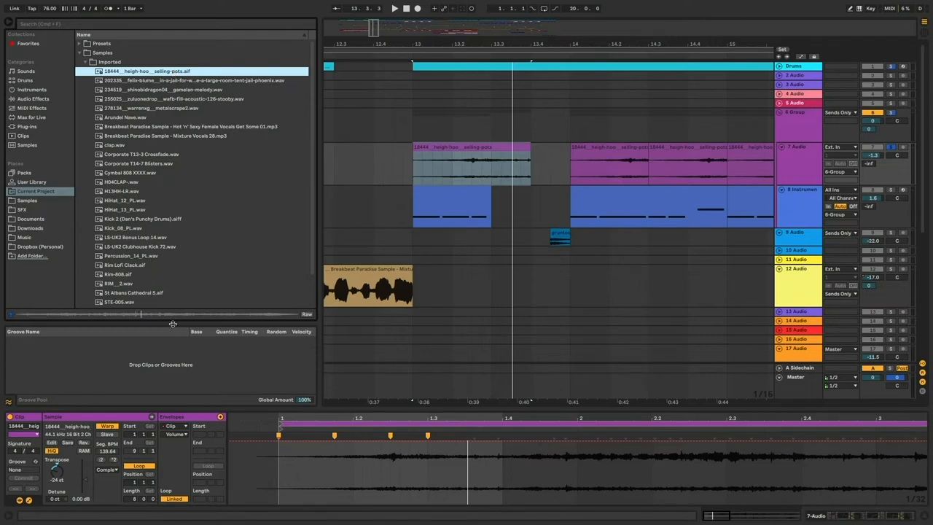
- Play the heigh-hoo selling-pots clip from bar 13 and show track 7's effect chain
left_click(419, 169)
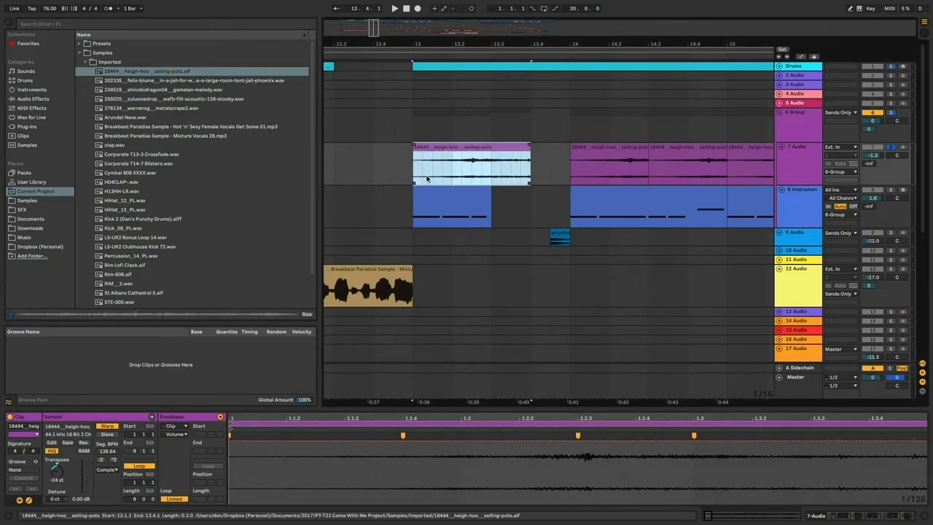
left_click(426, 172)
key("shift+Tab")
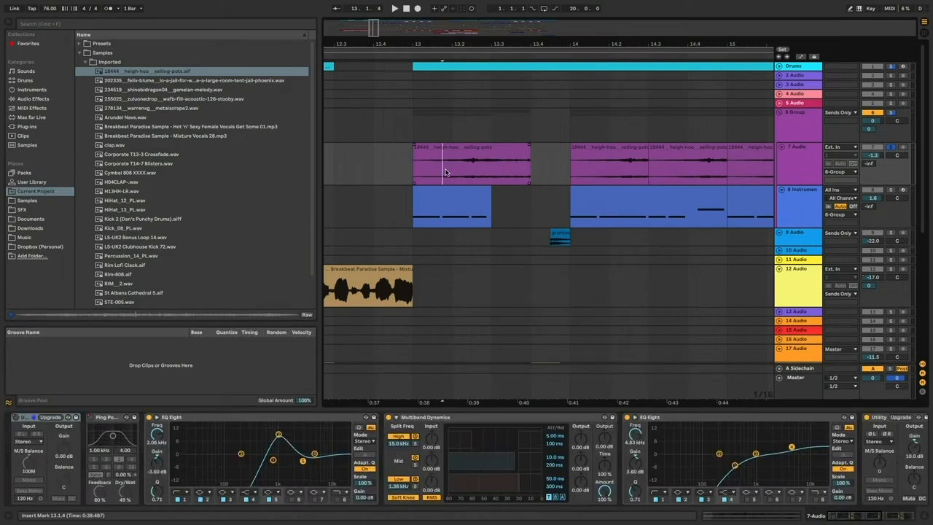
left_click(508, 172)
key("space")
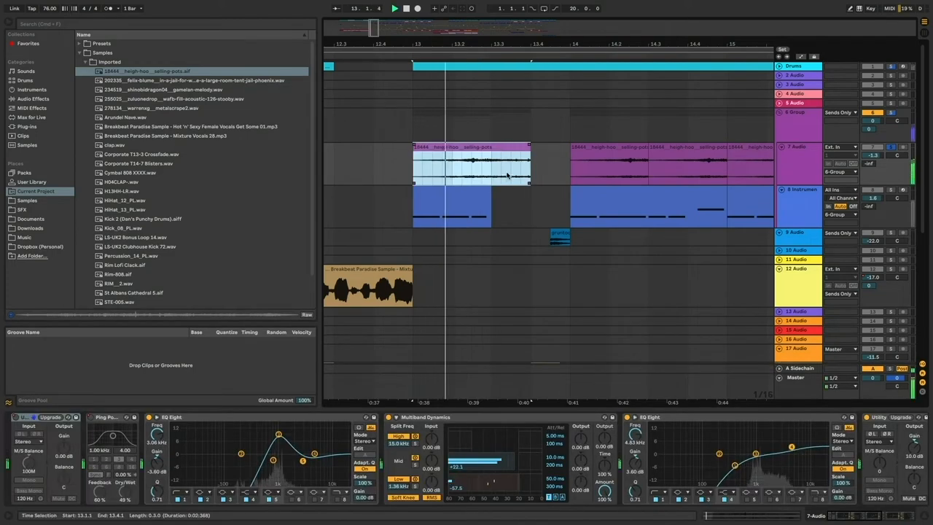
left_click(554, 178)
scroll(456, 144, "down", 2)
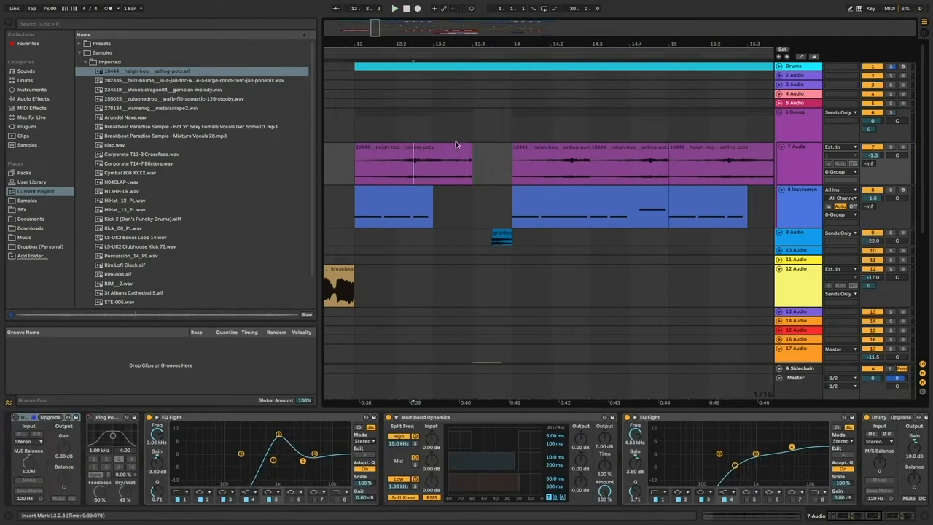
left_click_drag(321, 171, 227, 168)
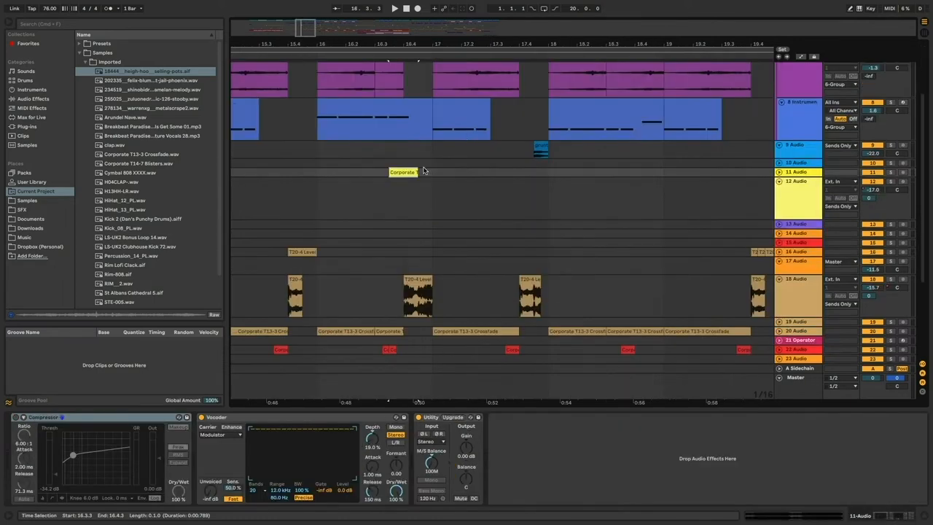
- Zoom in on the Corporate crossfade and Blisters clips on the lower tracks
left_click_drag(372, 45, 372, 51)
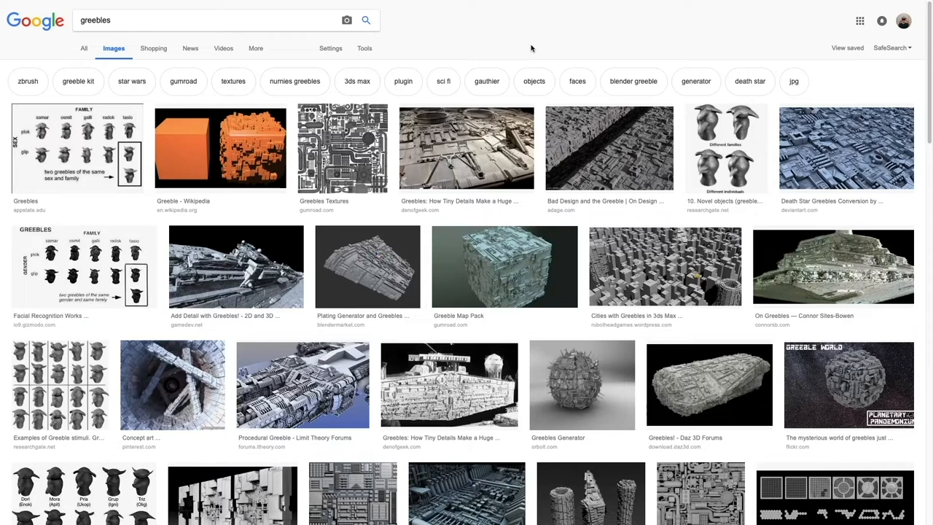
mouse_move(846, 147)
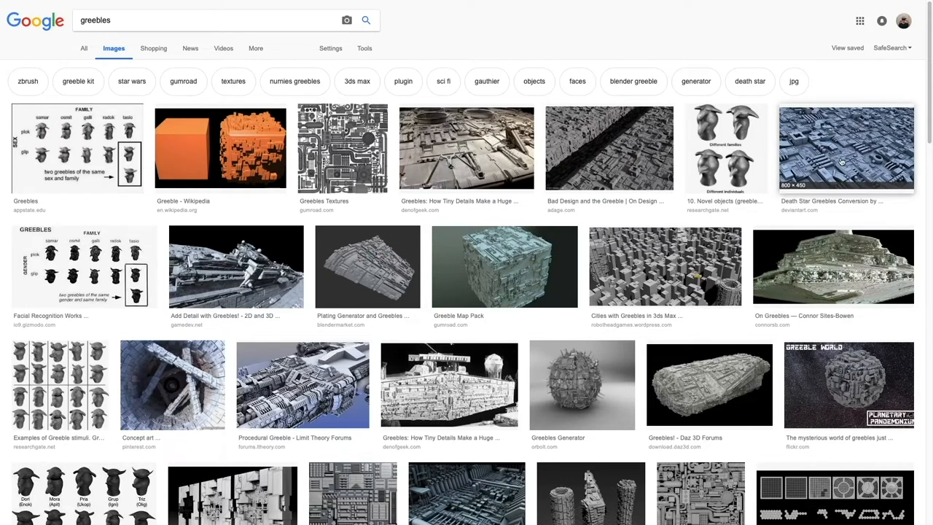
- Enlarge the Star Destroyer greebles image in the Google Images preview panel
left_click(852, 275)
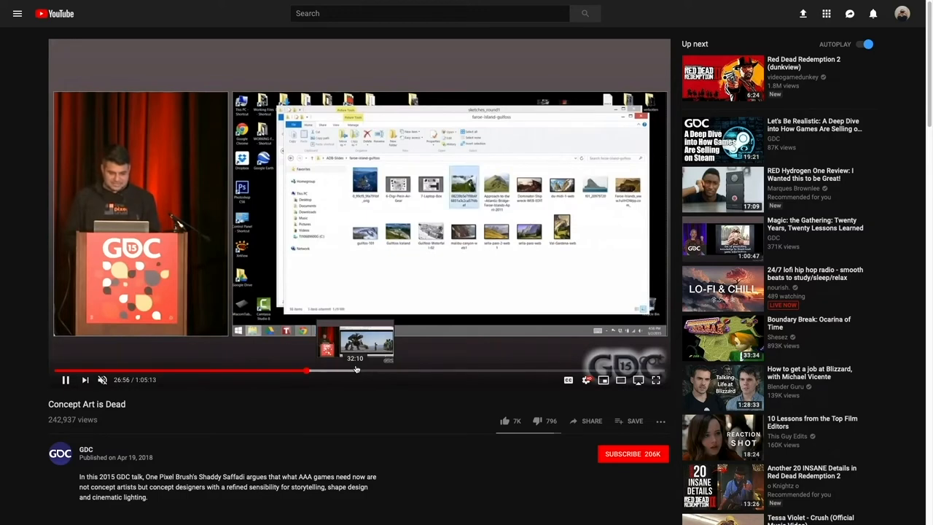
- Seek the Concept Art is Dead talk forward to about 50:41, then return to Ableton Live
left_click(390, 373)
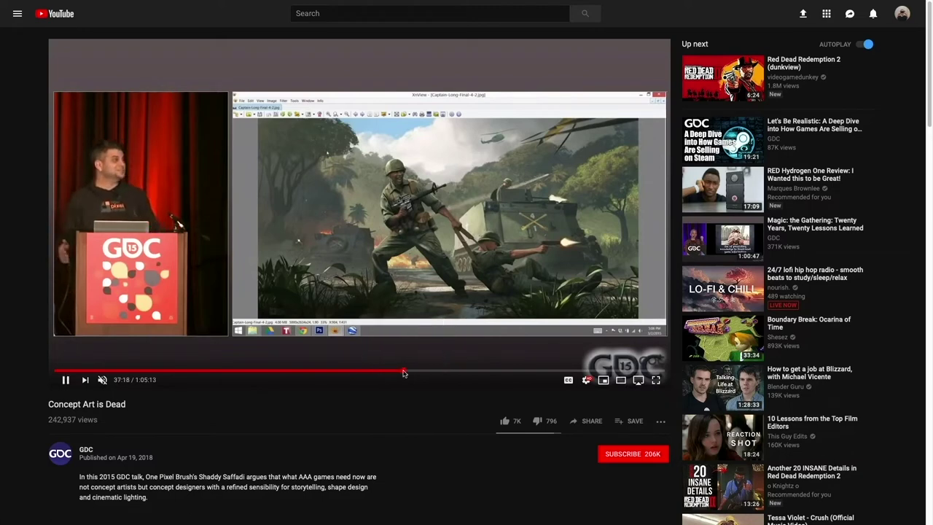
left_click(407, 373)
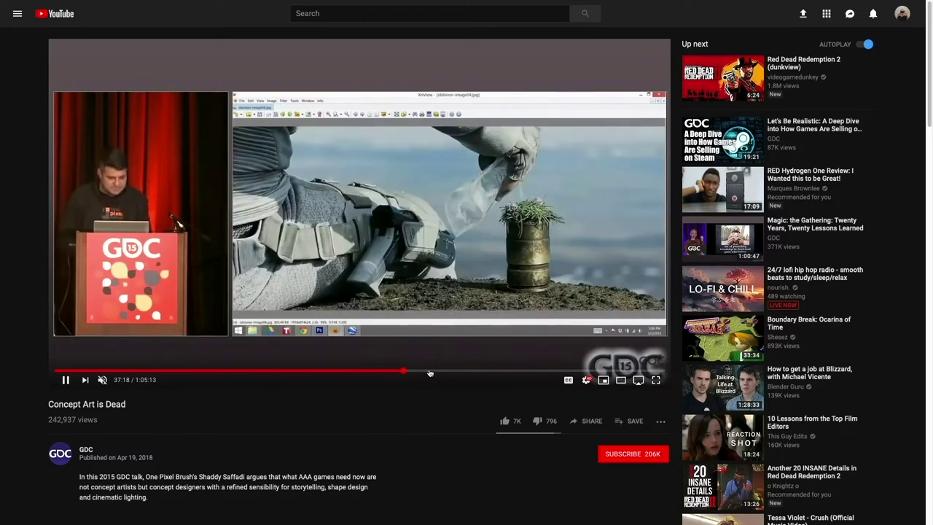
left_click(528, 373)
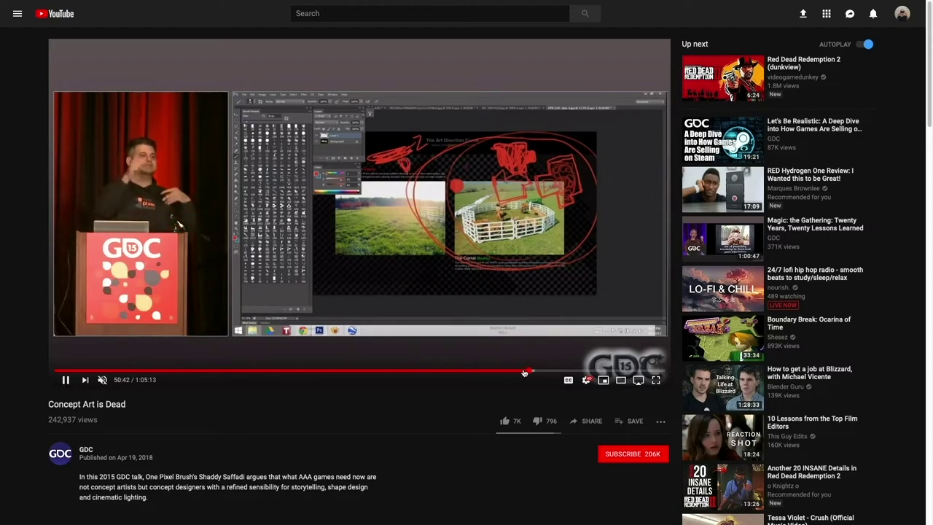
key("alt+Tab")
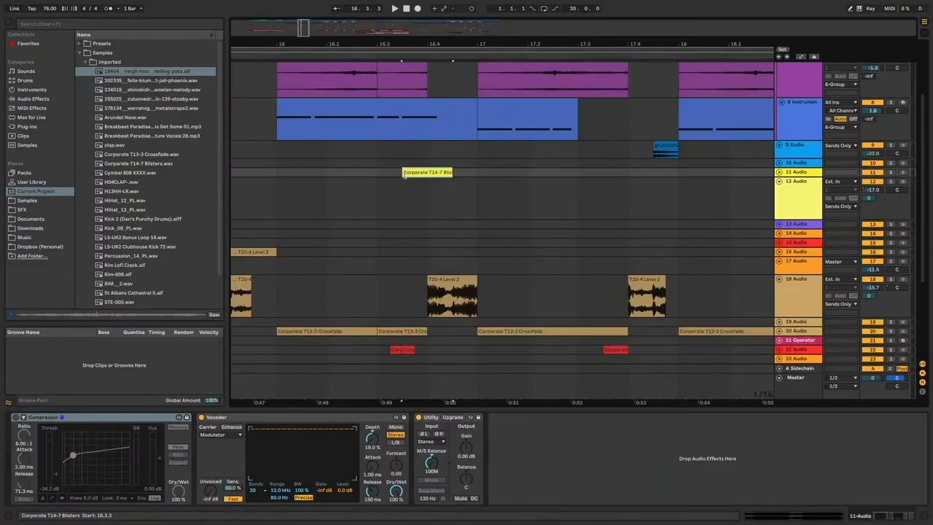
- Mark a time selection around bar 16.4.1–17 across the tracks, then clear it
left_click(415, 192)
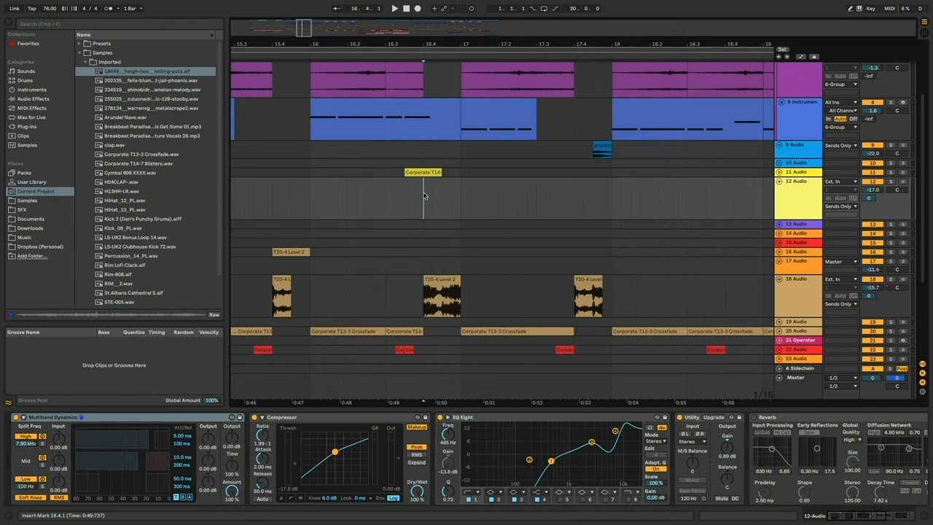
mouse_move(425, 195)
left_mouse_down()
mouse_move(424, 77)
mouse_move(461, 232)
mouse_move(461, 313)
left_mouse_up()
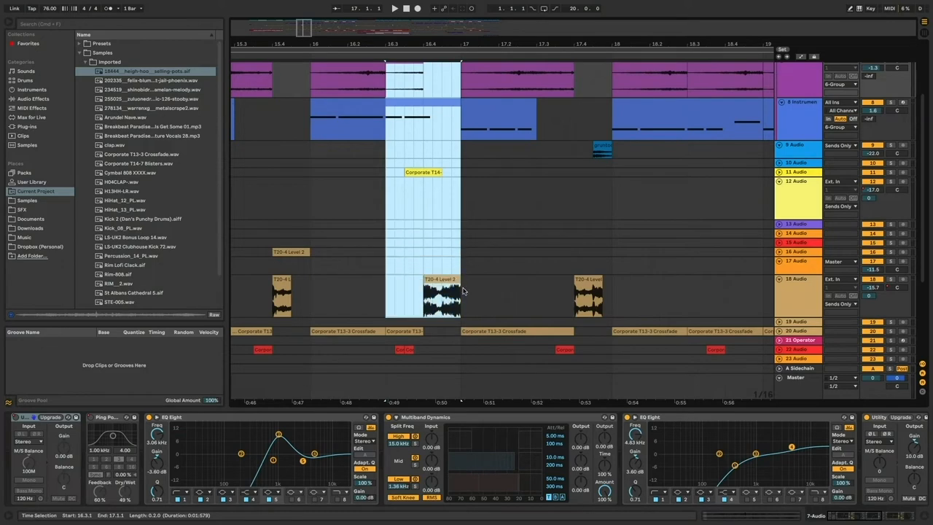
mouse_move(462, 73)
left_mouse_down()
mouse_move(595, 327)
mouse_move(617, 341)
left_mouse_up()
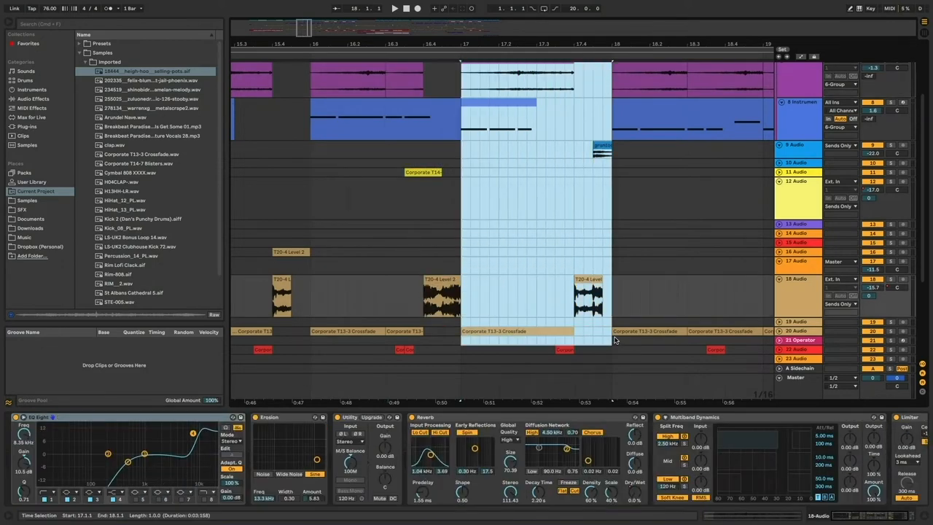
left_click(607, 267)
- Select the two T20-4 Level 2 clips on track 18 and play the arrangement
left_click(439, 279)
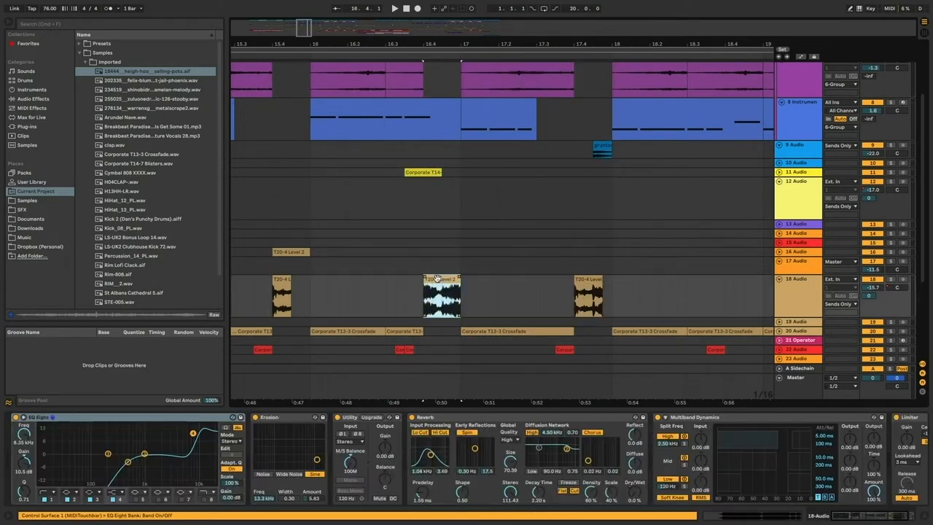
left_click(591, 280)
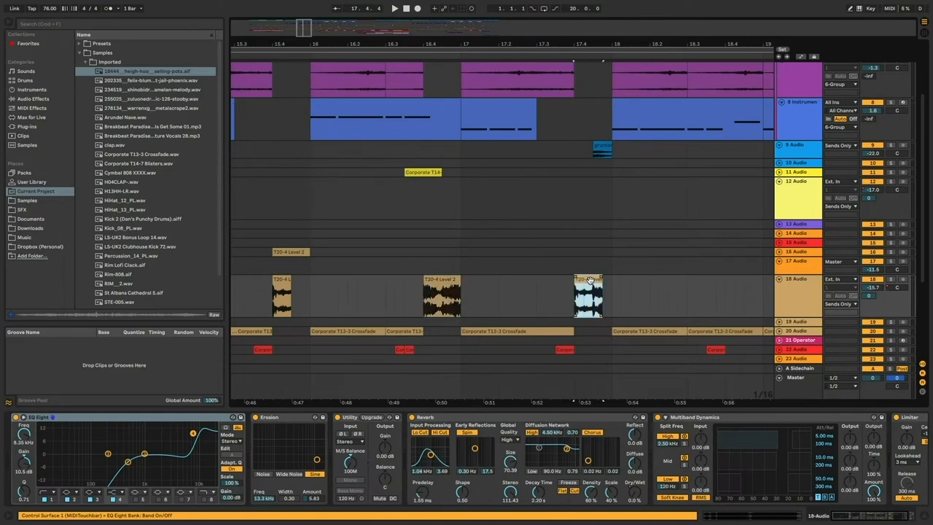
key("space")
key("space")
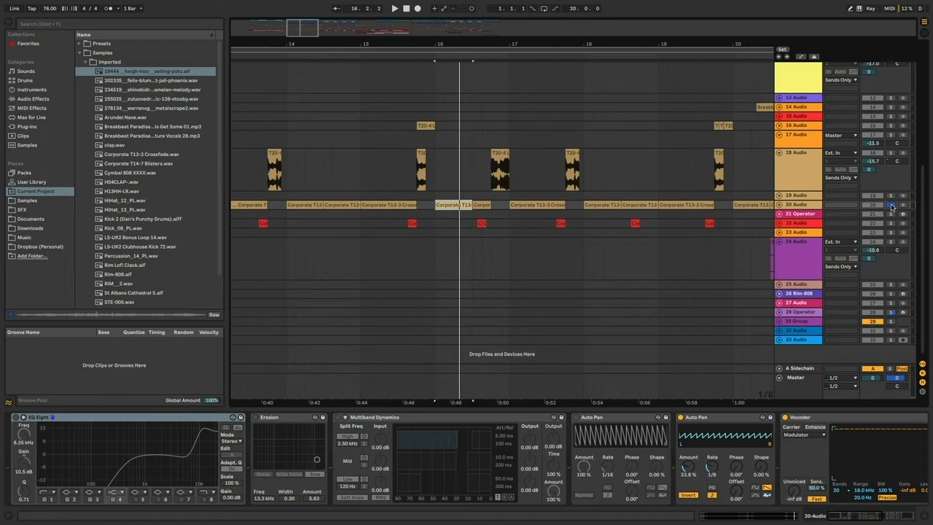
- Show the Corporate T13-3 Crossfade R clip's sample details and play from bar 16
double_click(453, 205)
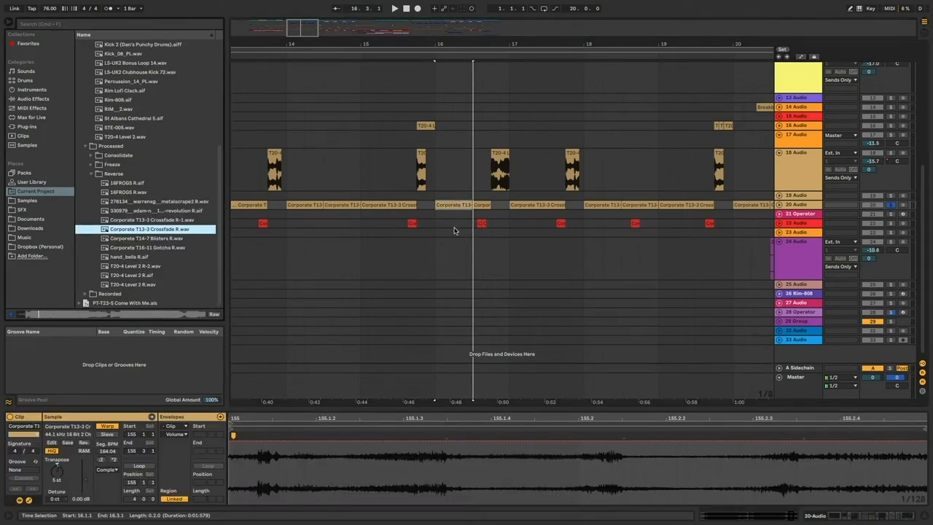
left_click(454, 230)
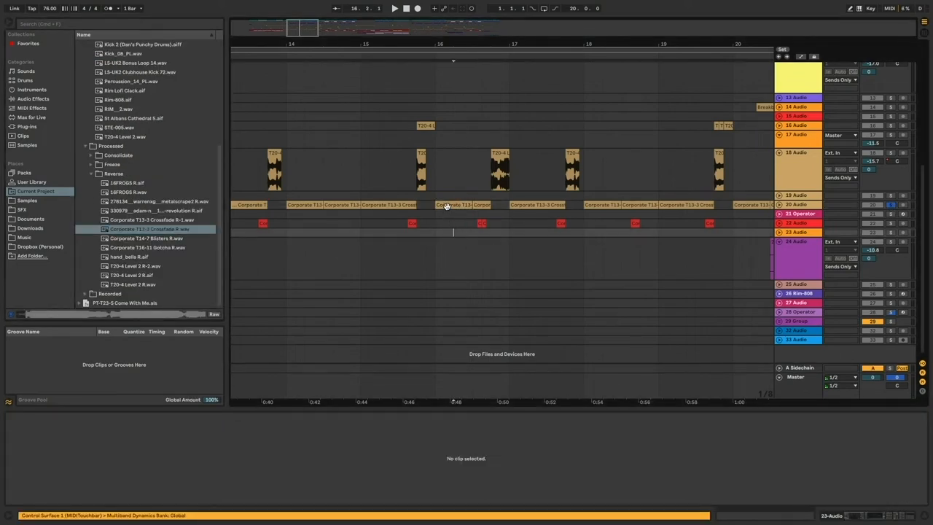
left_click(446, 205)
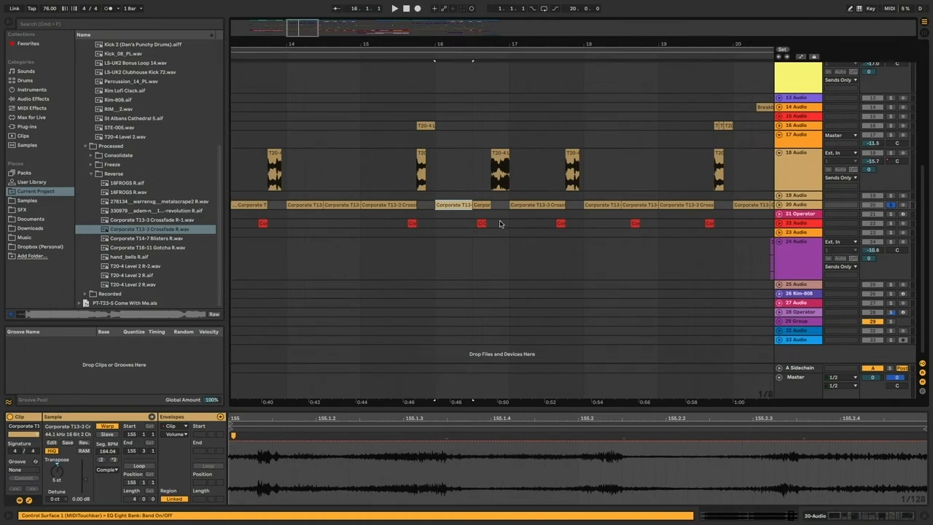
key("space")
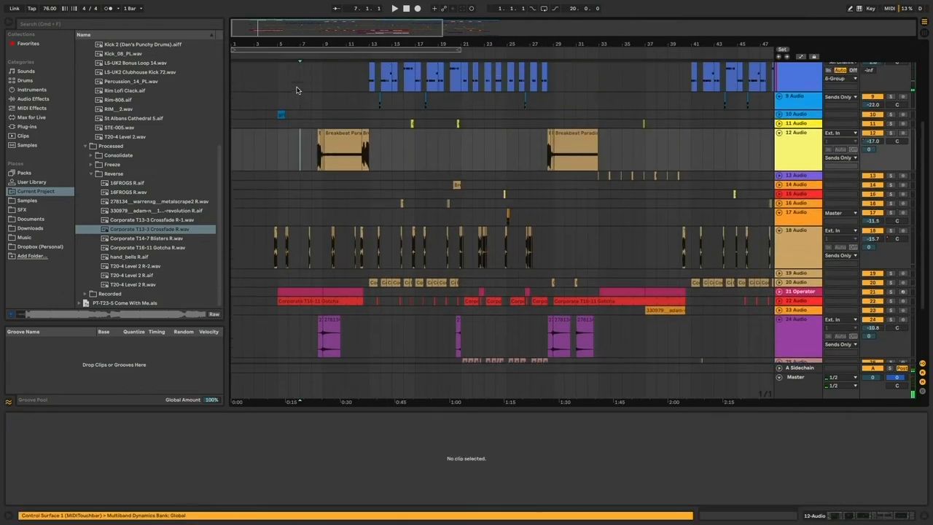
- Play, show the Corporate T16-11 Gotcha clip's details, zoom in and collapse purple track 24
key("space")
scroll(290, 158, "down", 6)
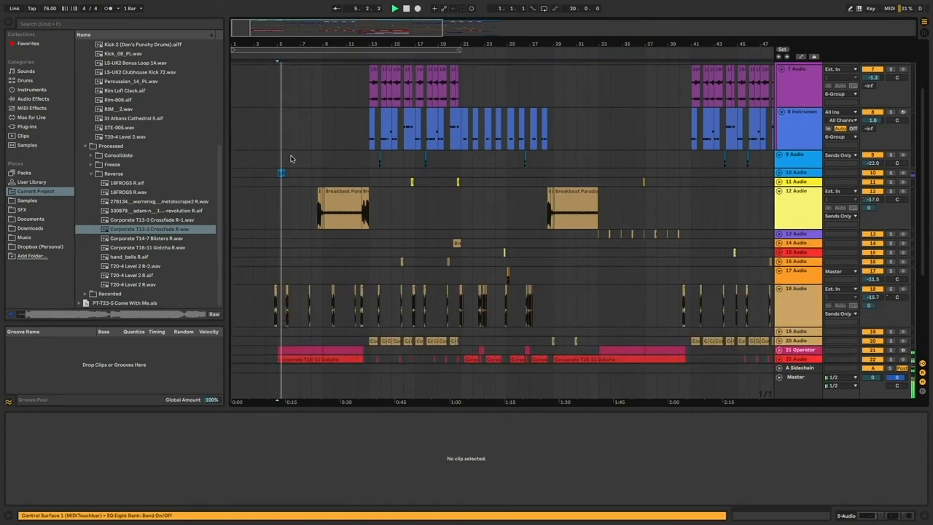
scroll(291, 158, "down", 3)
double_click(297, 219)
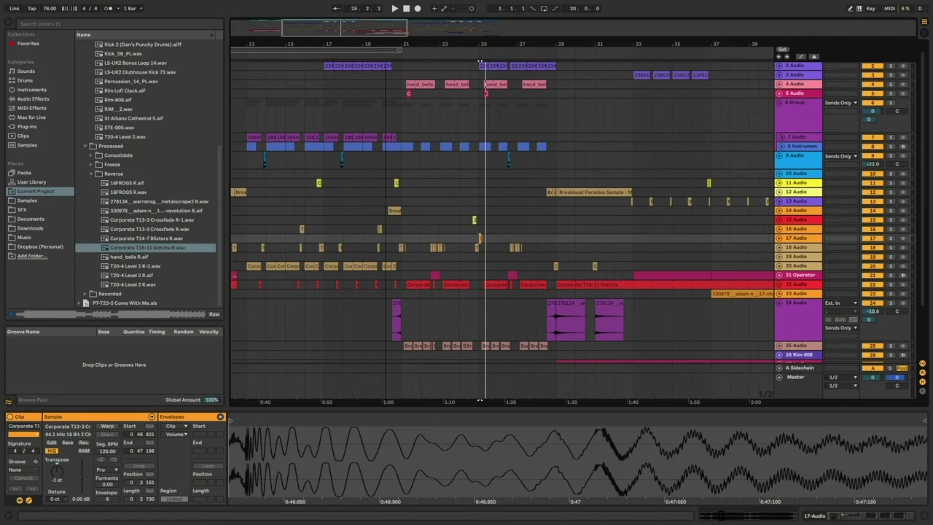
key("plus")
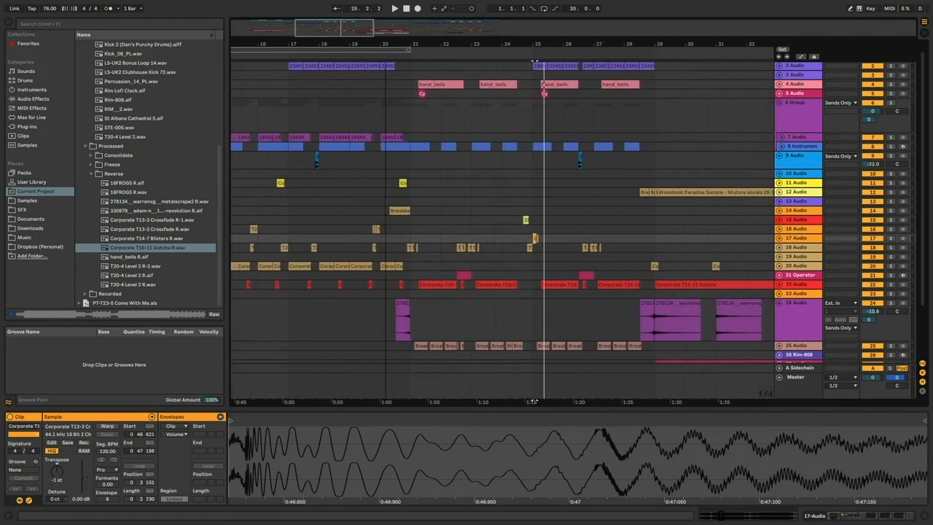
key("plus")
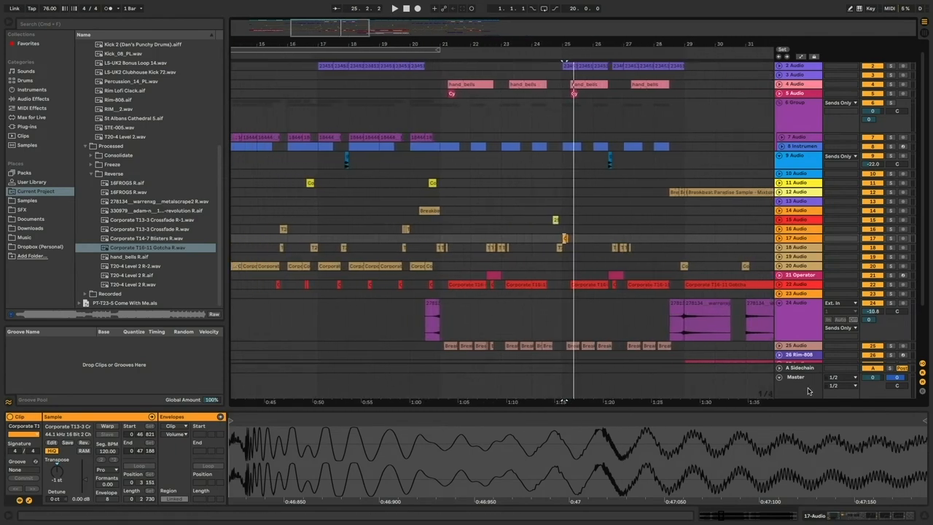
left_click(779, 304)
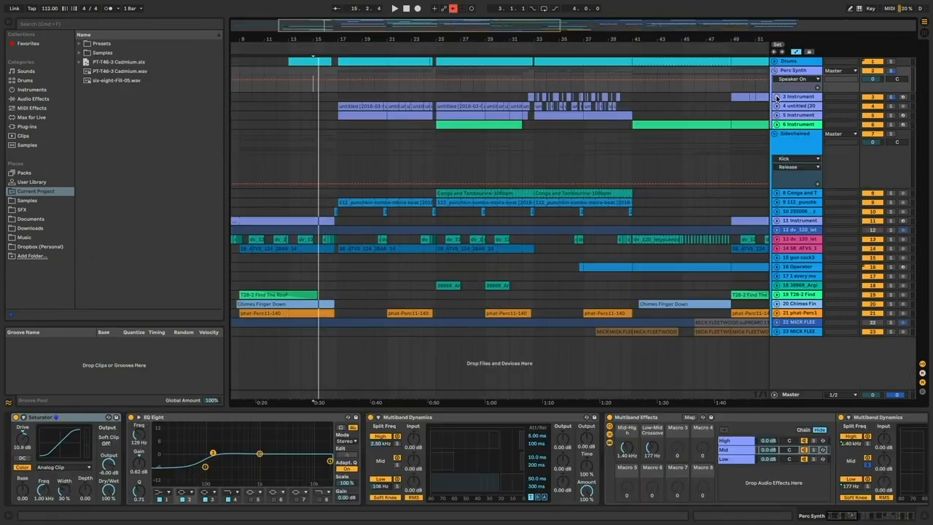
- Start playback of the PT-T46-3 Cadmium arrangement
key("space")
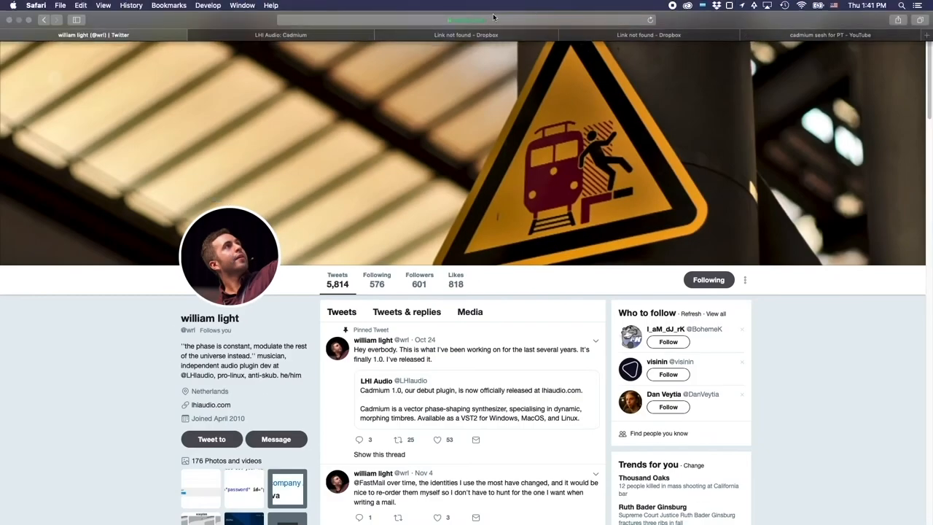
- View the LHI Audio Cadmium product page, then switch to the cadmium sesh for PT video tab
left_click(317, 35)
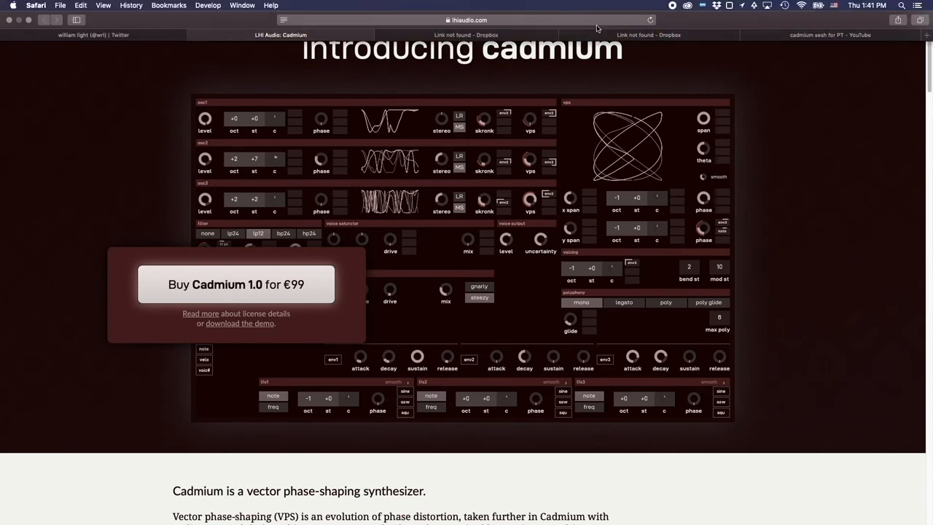
left_click(817, 35)
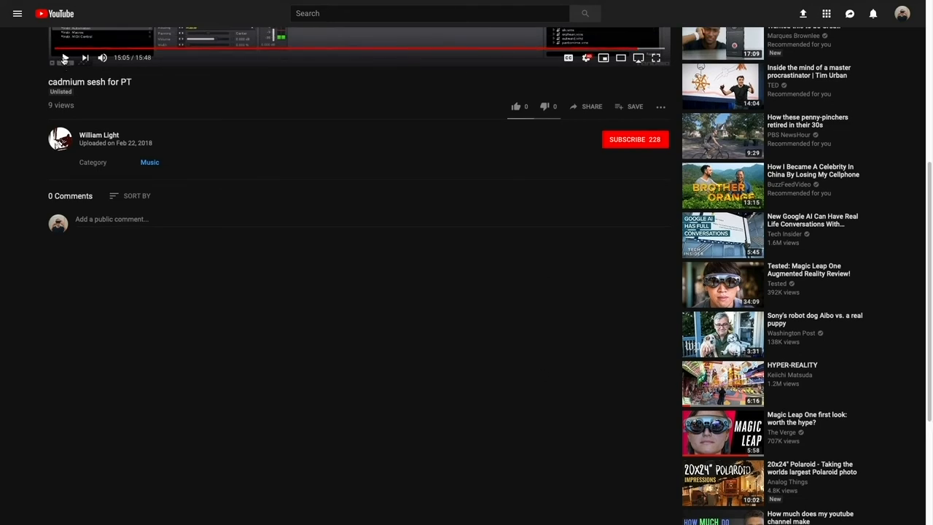
- Play the cadmium sesh for PT video on YouTube
left_click(64, 58)
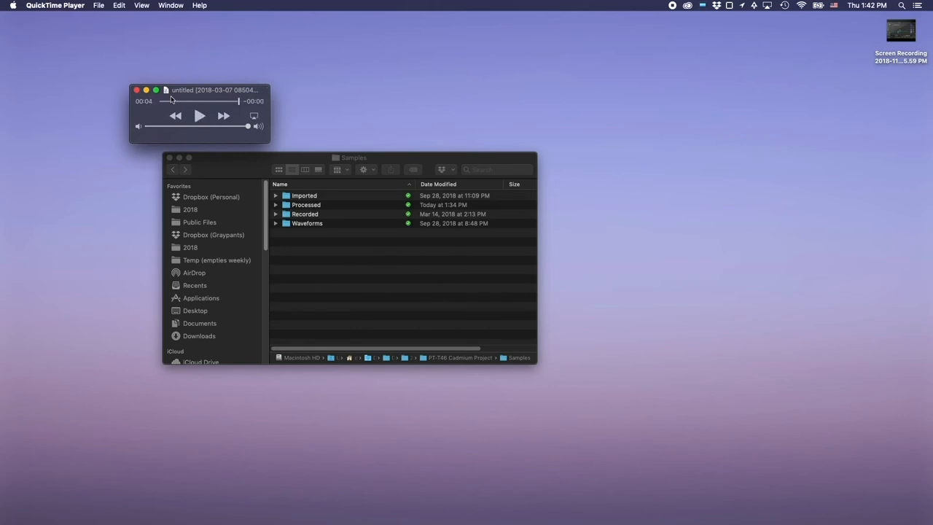
- Replay the four-second untitled 2018-03-07 recording in QuickTime Player
left_click(200, 116)
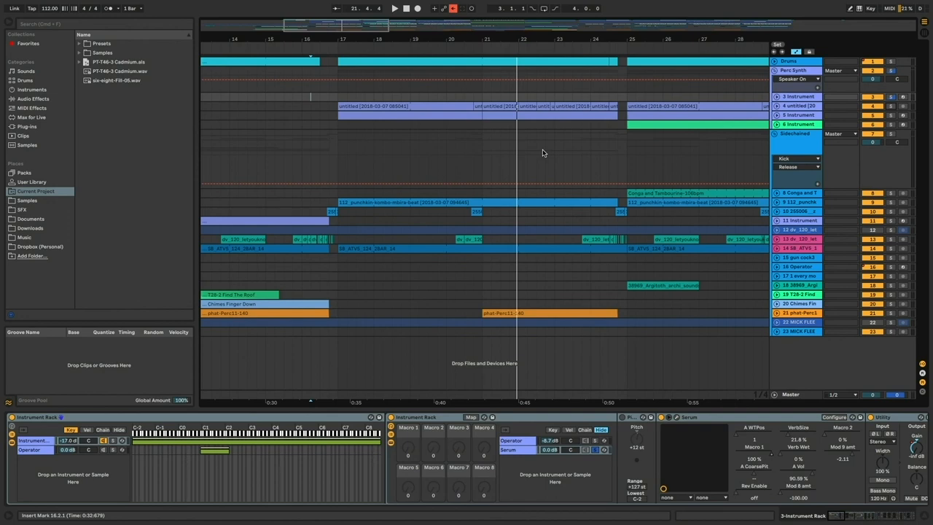
- Zoom out the Cadmium arrangement and set the start point at bar 17
left_click_drag(366, 44, 366, 38)
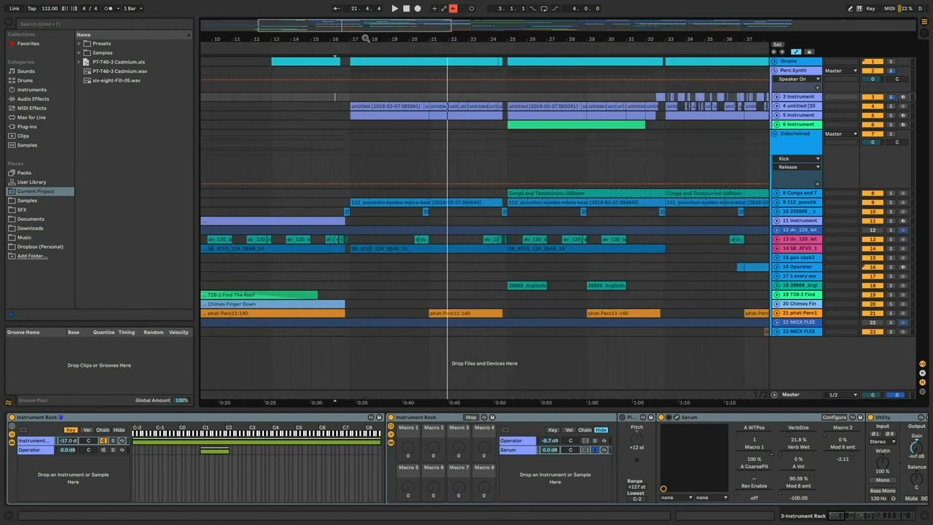
left_click(352, 95)
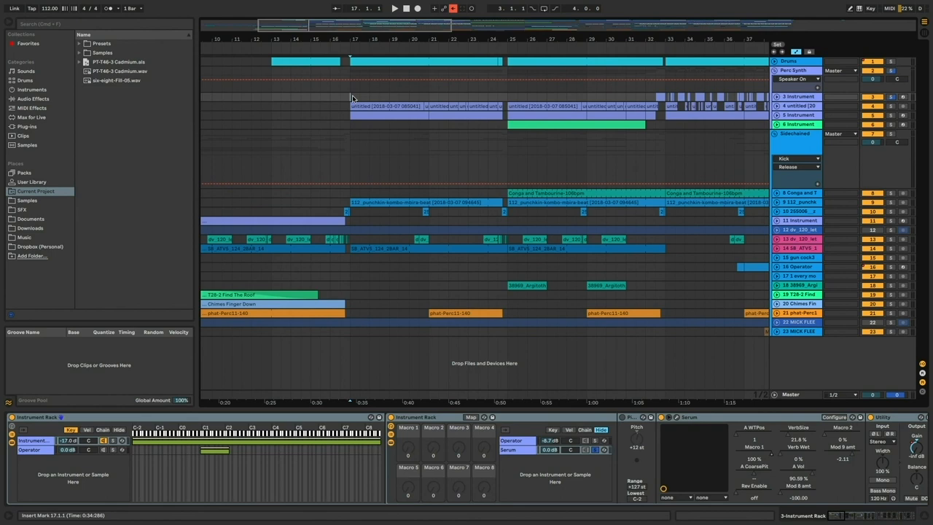